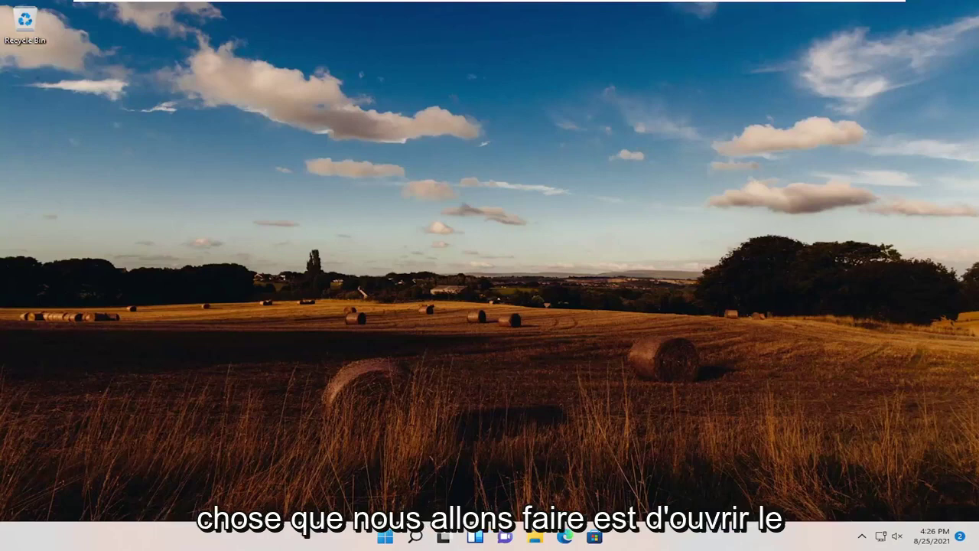
- Open the Windows search panel from the taskbar
{"action": "left_click", "coordinate": [413, 537]}
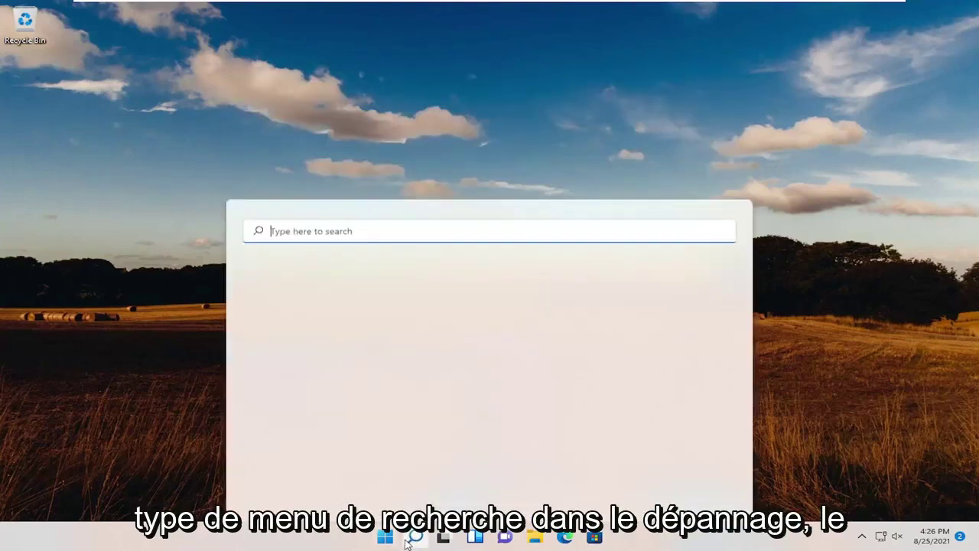
- Search for 'troubleshoot' and open the Troubleshoot settings page
{"action": "type", "text": "troubleshoot"}
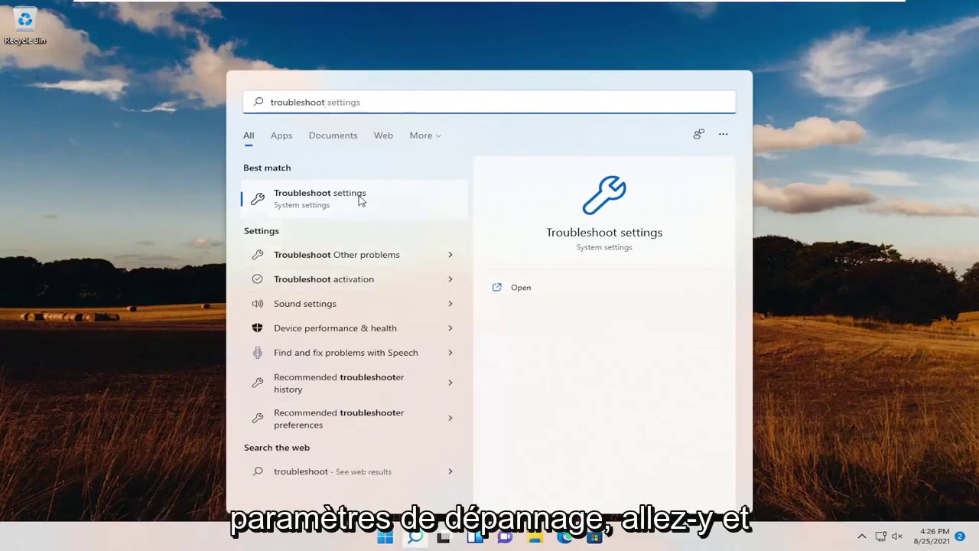
{"action": "left_click", "coordinate": [304, 201]}
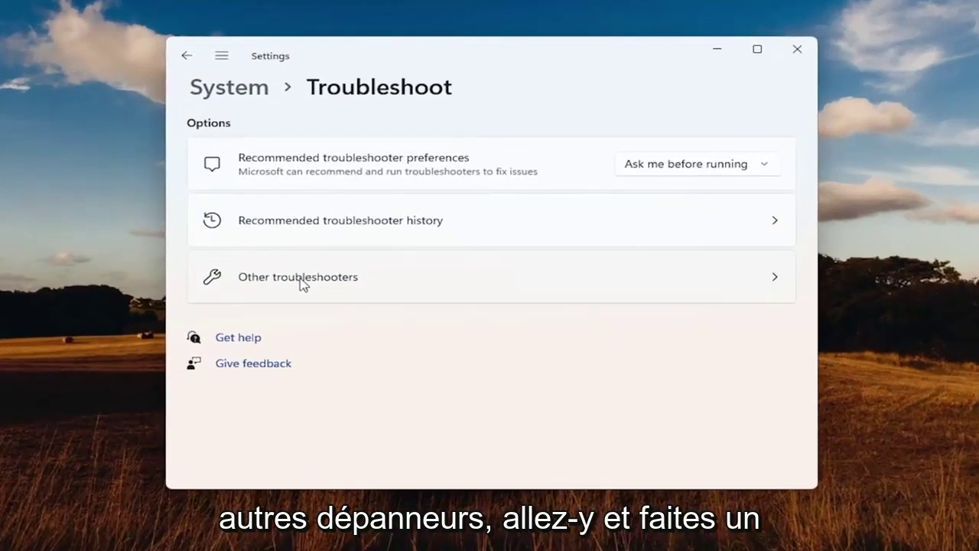
- Run the Windows Update troubleshooter under Other troubleshooters, then close it and Settings
{"action": "left_click", "coordinate": [303, 281]}
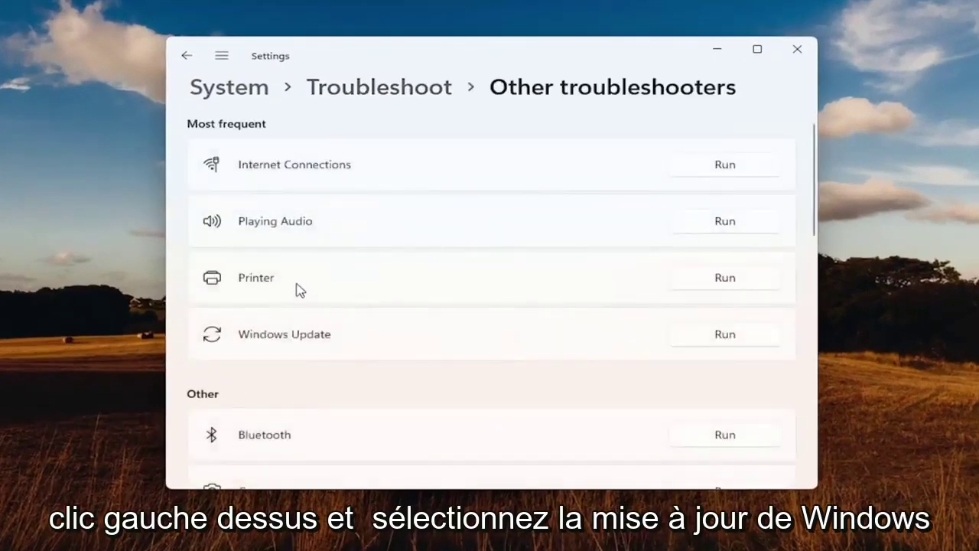
{"action": "left_click", "coordinate": [723, 336]}
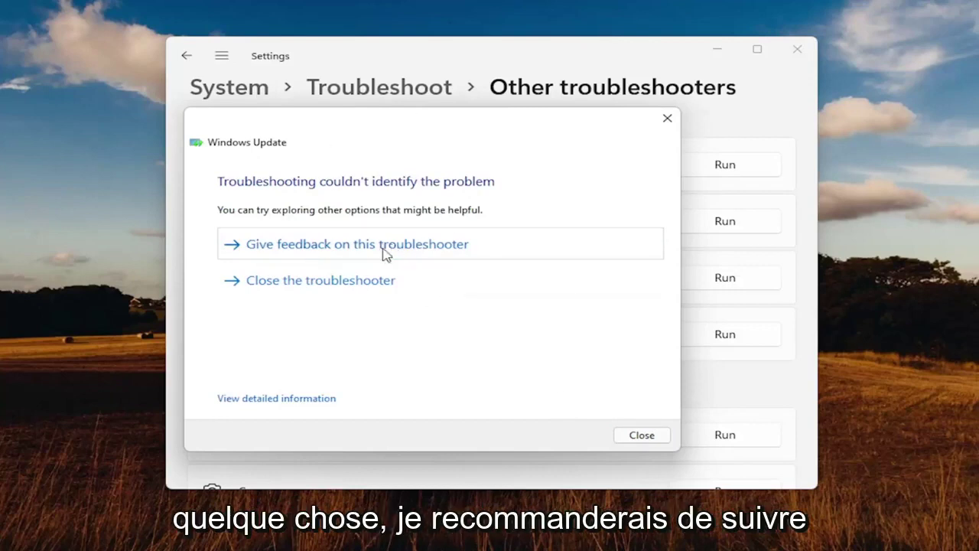
{"action": "left_click", "coordinate": [635, 436]}
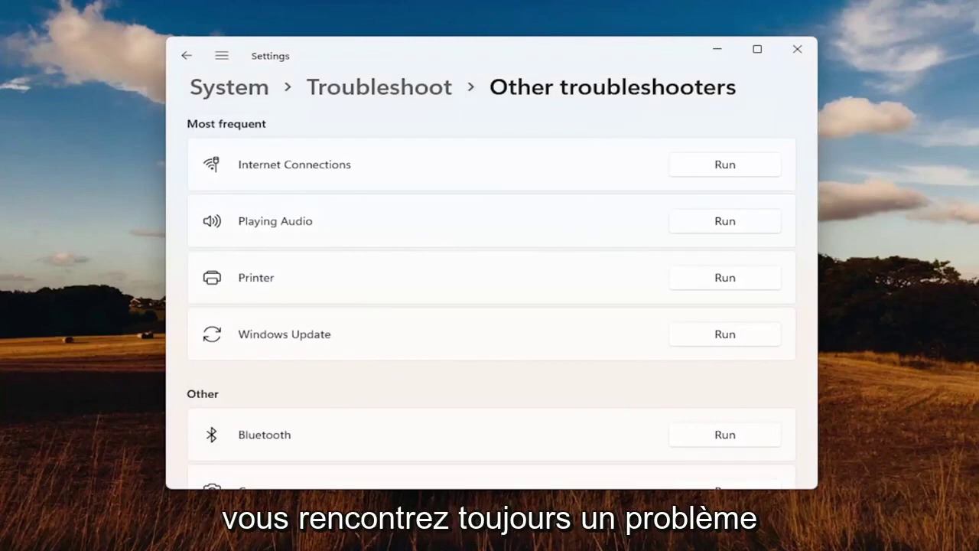
{"action": "left_click", "coordinate": [798, 50]}
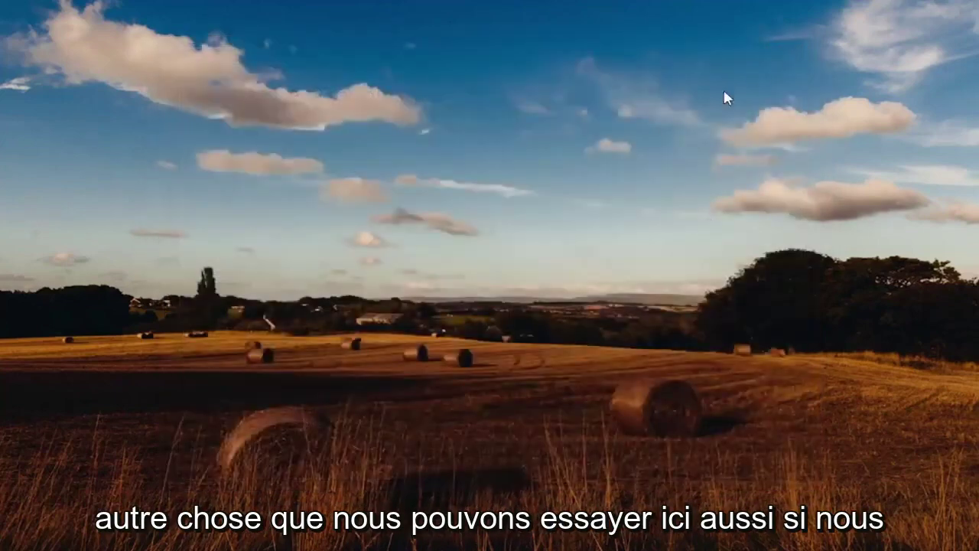
- Launch File Explorer by searching for 'file explorer'
{"action": "left_click", "coordinate": [415, 537]}
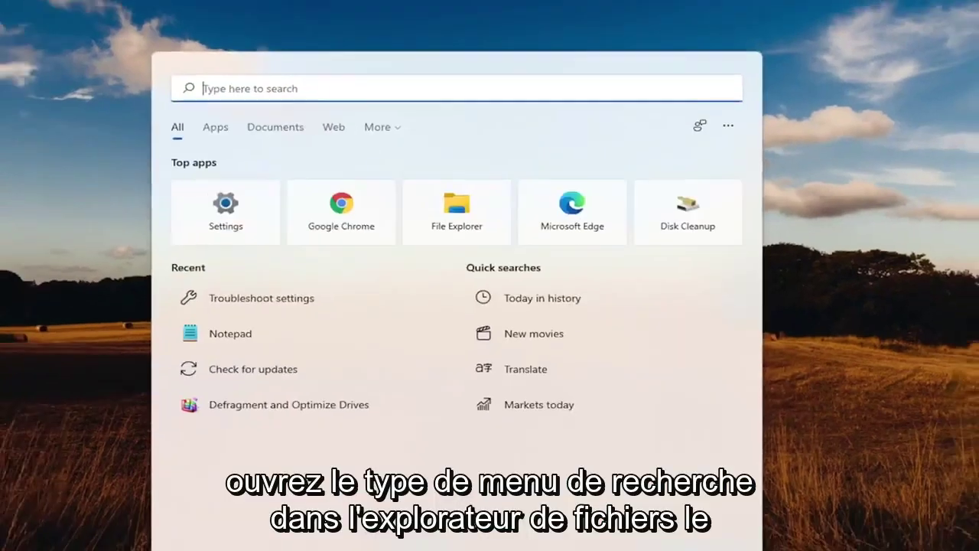
{"action": "type", "text": "file exp"}
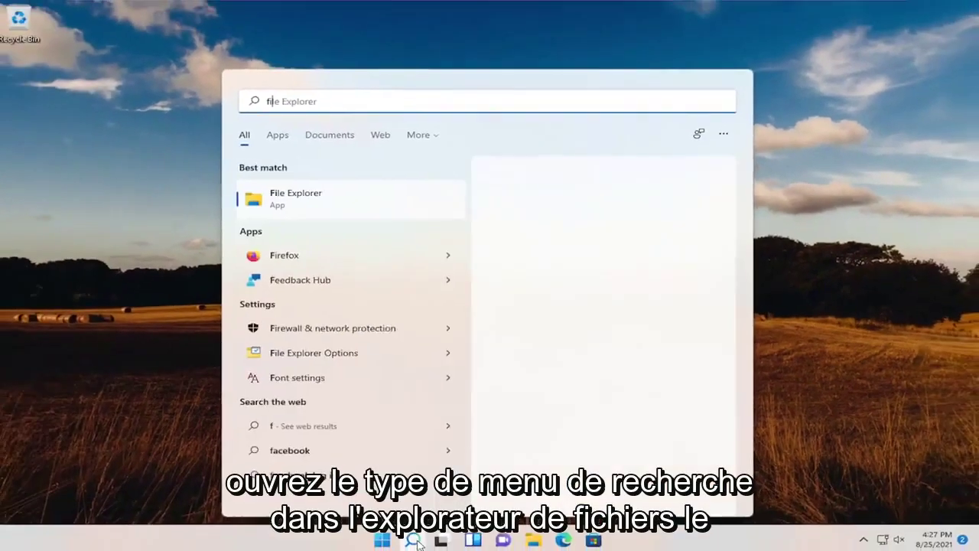
{"action": "type", "text": "lorer"}
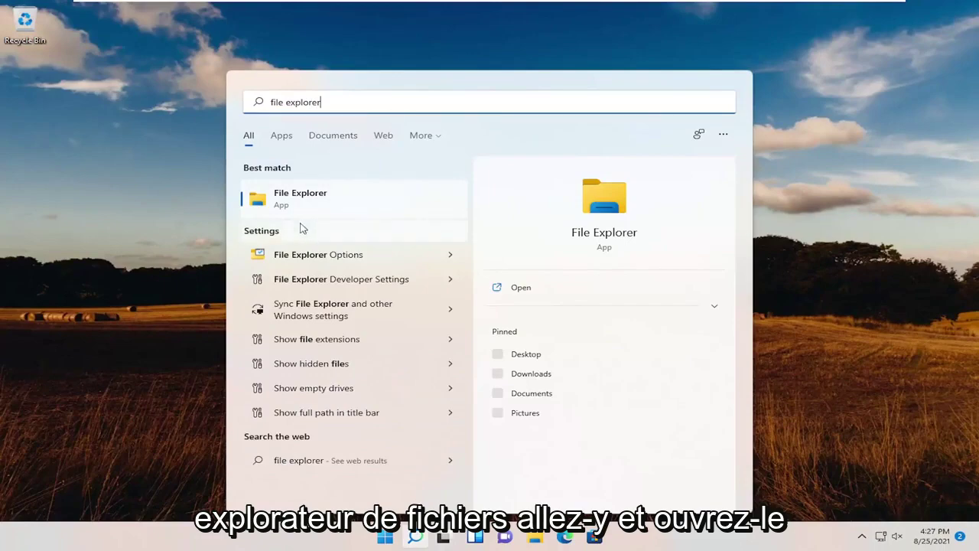
{"action": "left_click", "coordinate": [298, 200]}
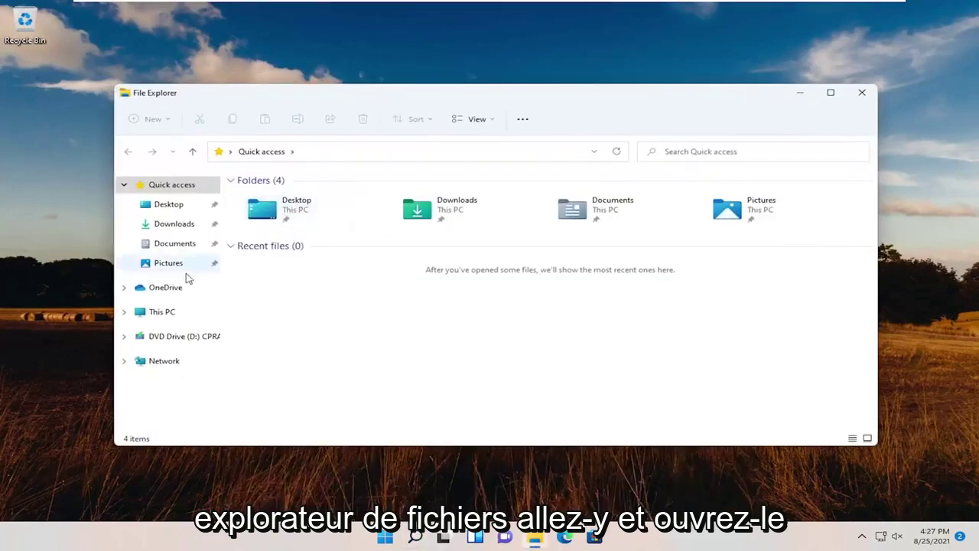
- Navigate through This PC to C:\Windows\SoftwareDistribution
{"action": "left_click", "coordinate": [156, 318]}
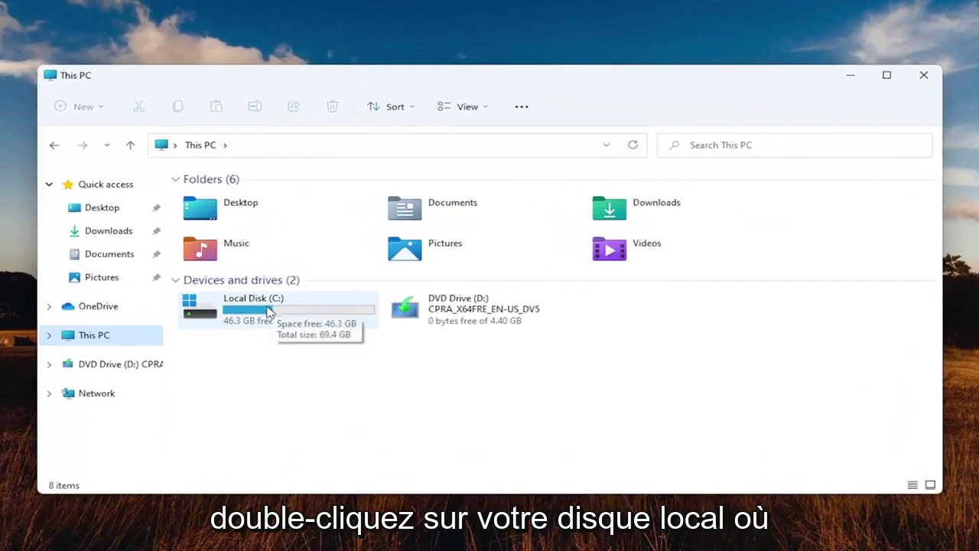
{"action": "double_click", "coordinate": [251, 313]}
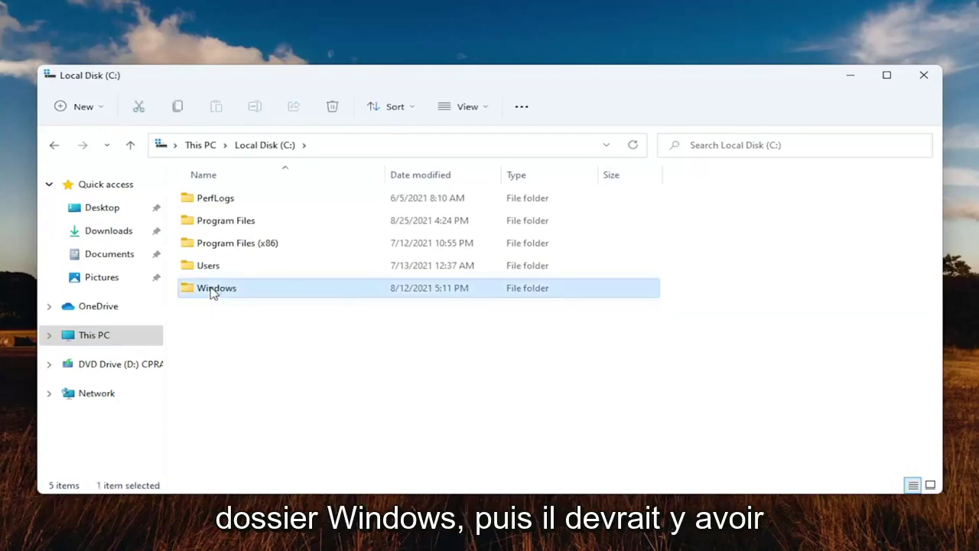
{"action": "double_click", "coordinate": [215, 289]}
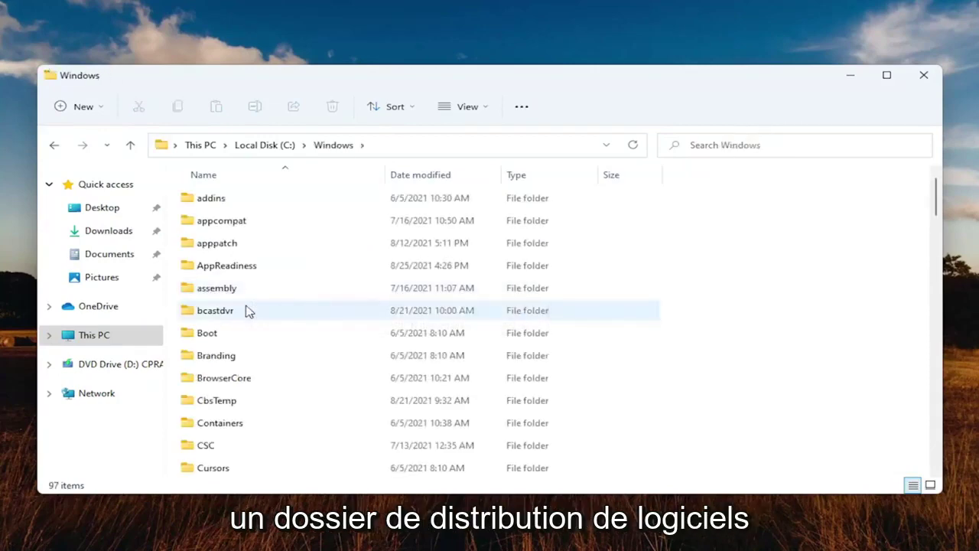
{"action": "scroll", "coordinate": [246, 310], "scroll_direction": "down", "scroll_amount": 15}
{"action": "scroll", "coordinate": [246, 310], "scroll_direction": "down", "scroll_amount": 2}
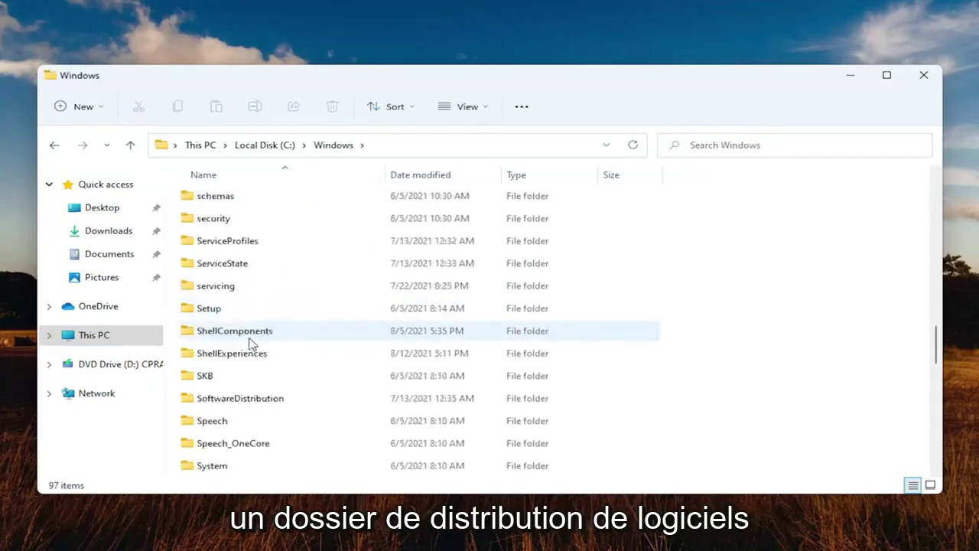
{"action": "double_click", "coordinate": [222, 399]}
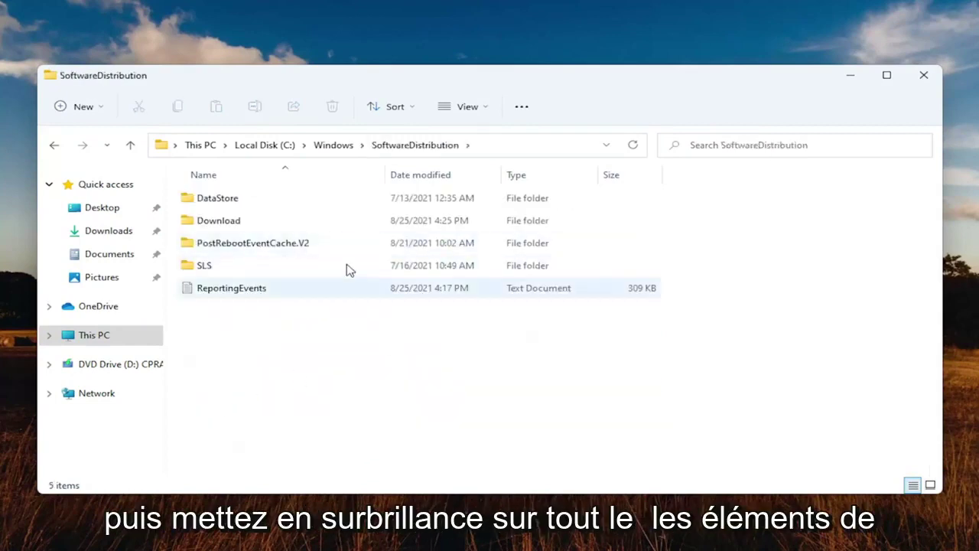
- Delete all SoftwareDistribution items, skipping the in-use DataStore and ReportingEvents
{"action": "left_click_drag", "start_coordinate": [468, 388], "coordinate": [202, 170]}
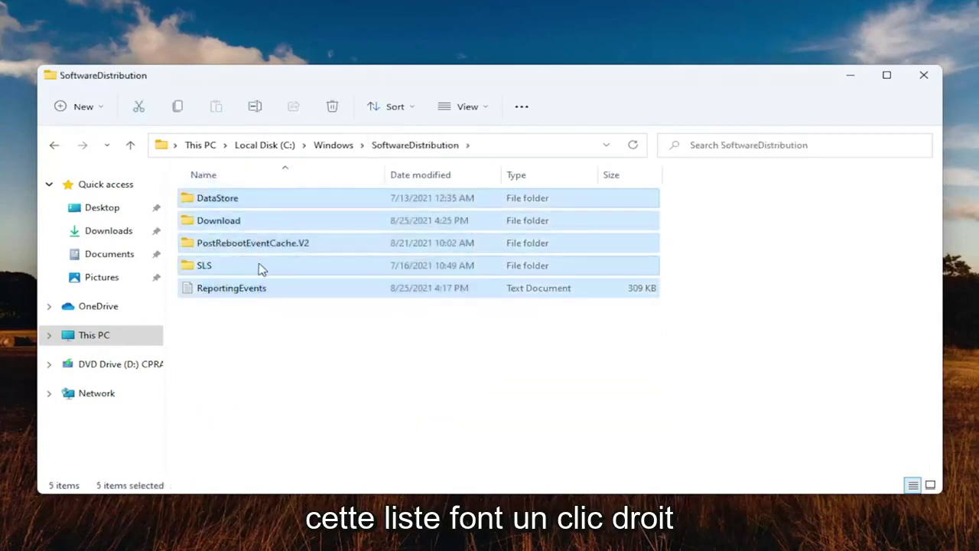
{"action": "right_click", "coordinate": [254, 237]}
{"action": "left_click_drag", "start_coordinate": [215, 353], "coordinate": [243, 187]}
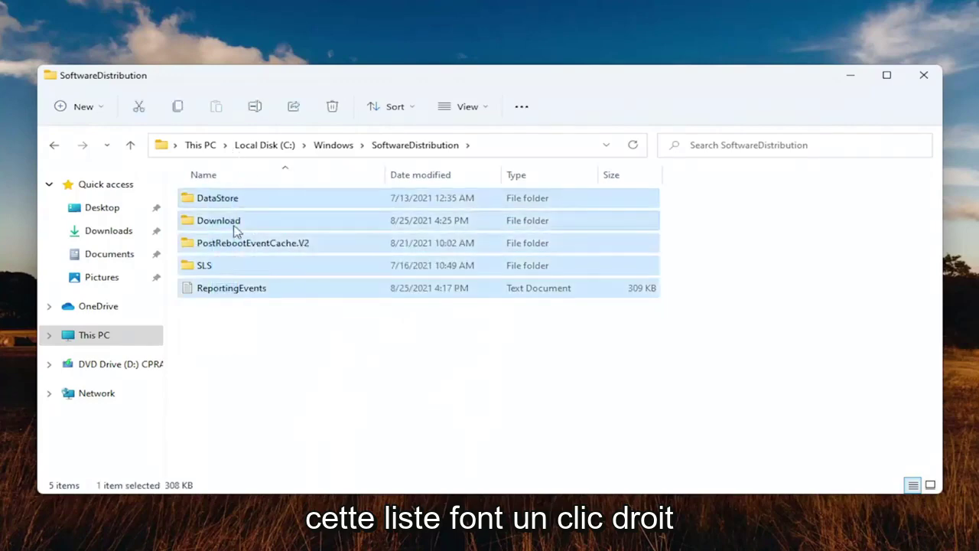
{"action": "right_click", "coordinate": [239, 231]}
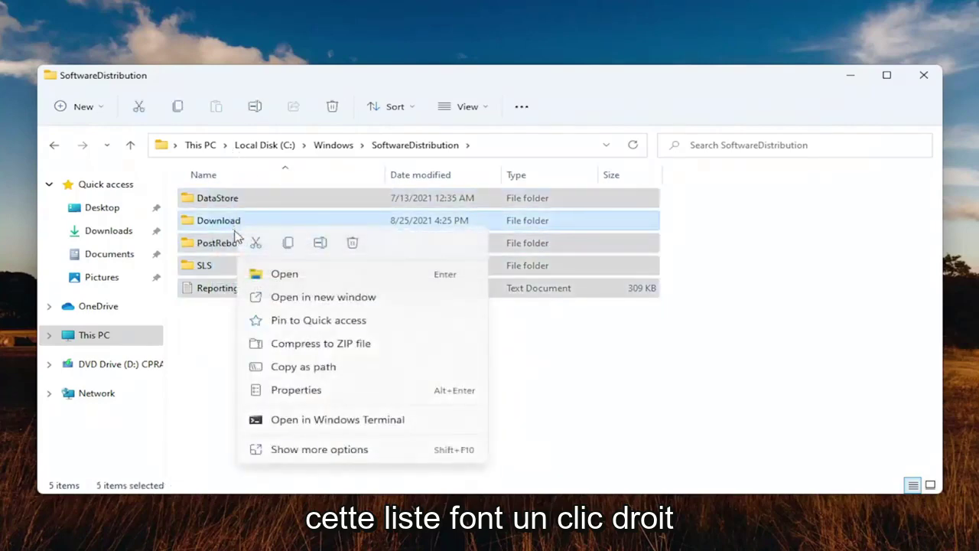
{"action": "left_click", "coordinate": [352, 243]}
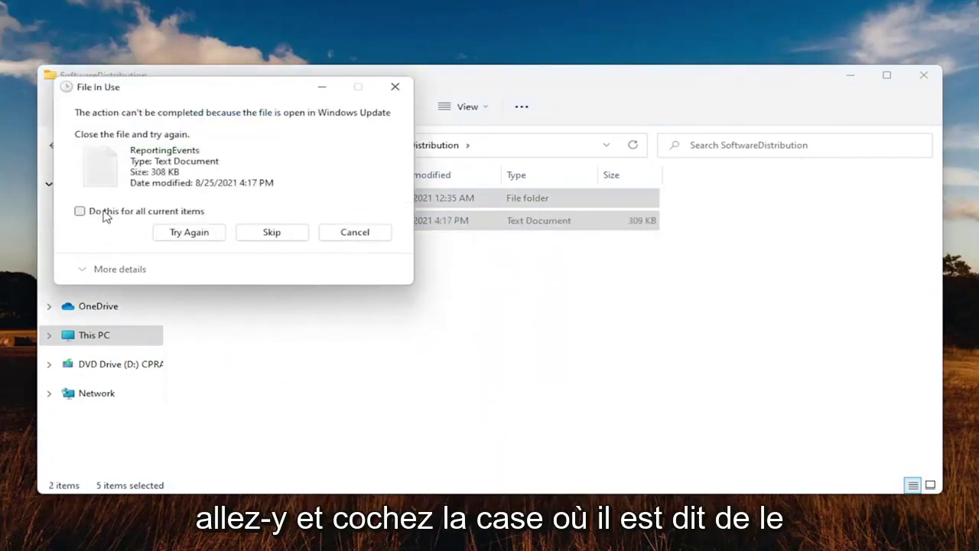
{"action": "left_click", "coordinate": [264, 234]}
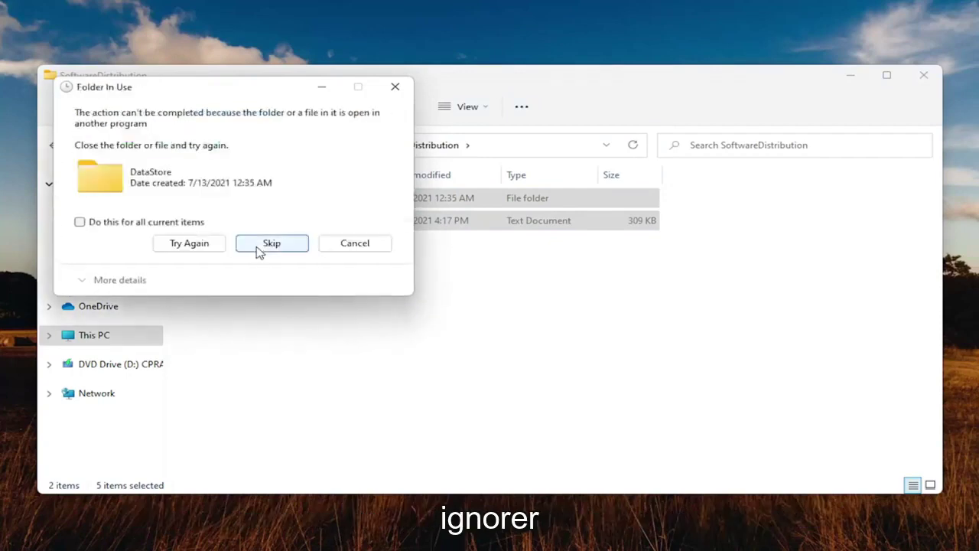
{"action": "left_click", "coordinate": [394, 87]}
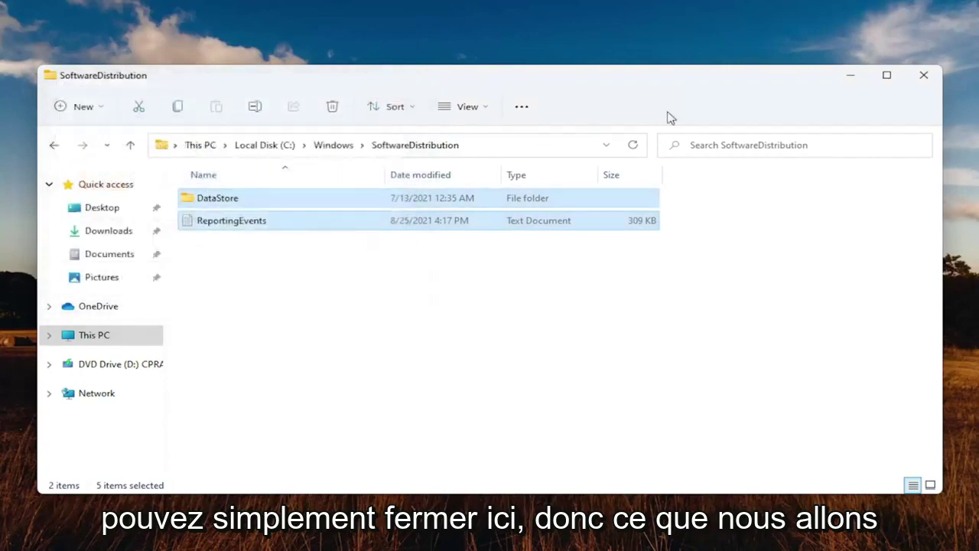
{"action": "left_click", "coordinate": [851, 75]}
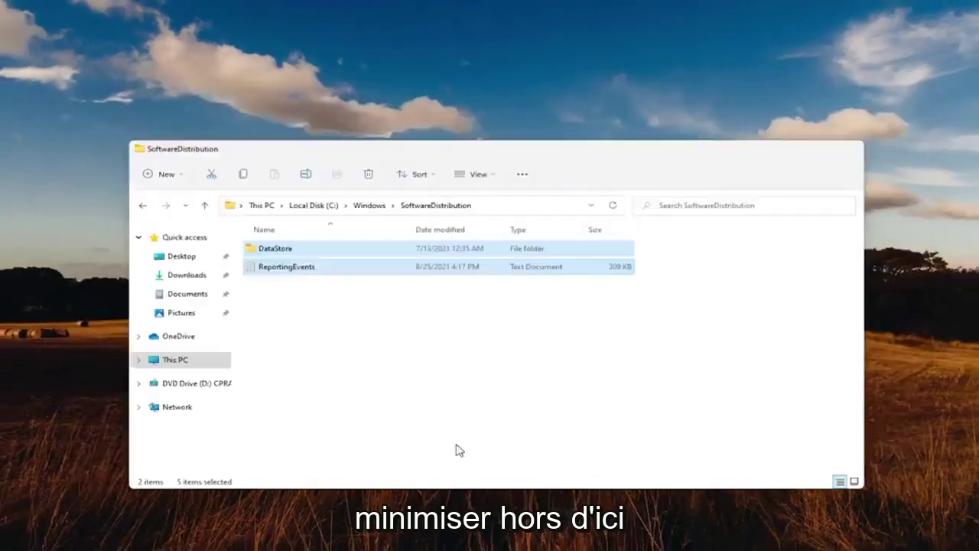
- Launch the Services console via a 'servi' search and select Background Intelligent Transfer Service
{"action": "left_click", "coordinate": [417, 537]}
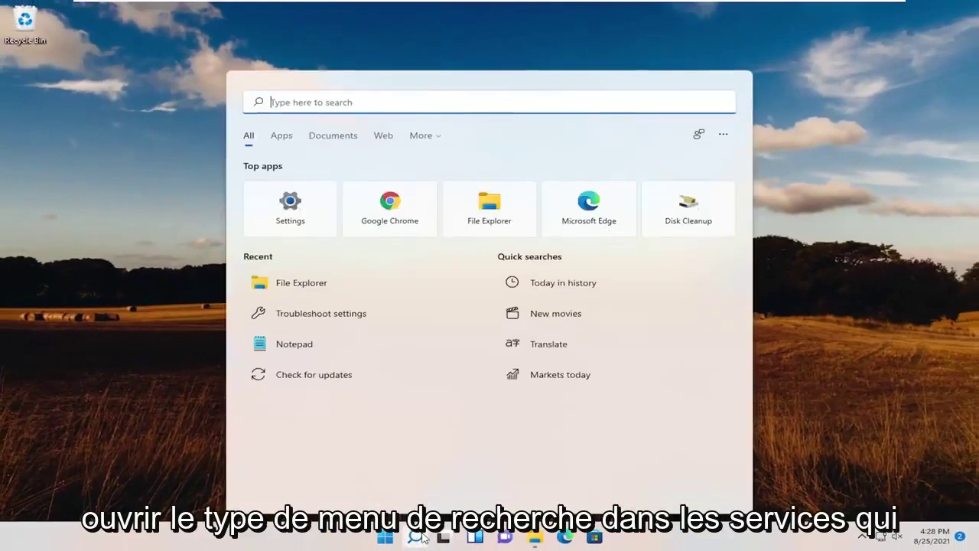
{"action": "type", "text": "services"}
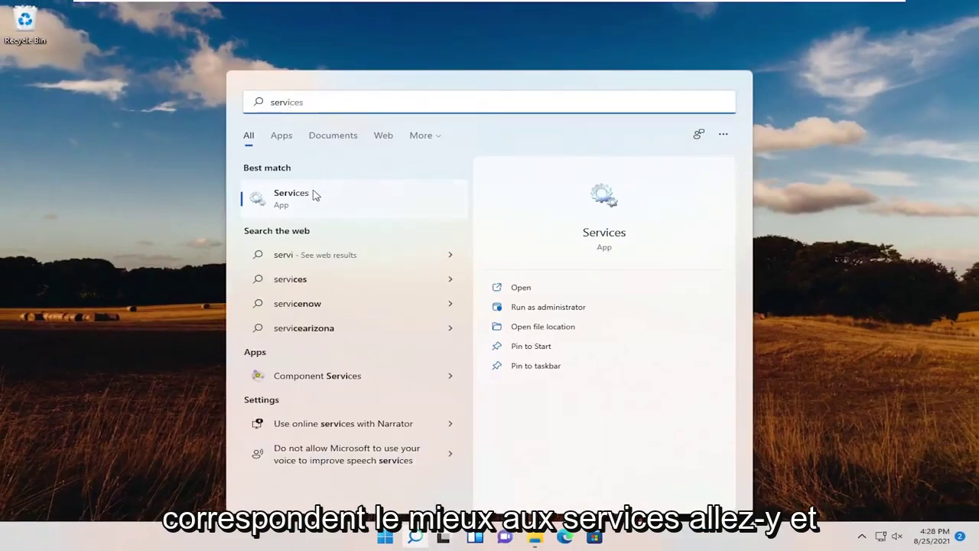
{"action": "left_click", "coordinate": [299, 200]}
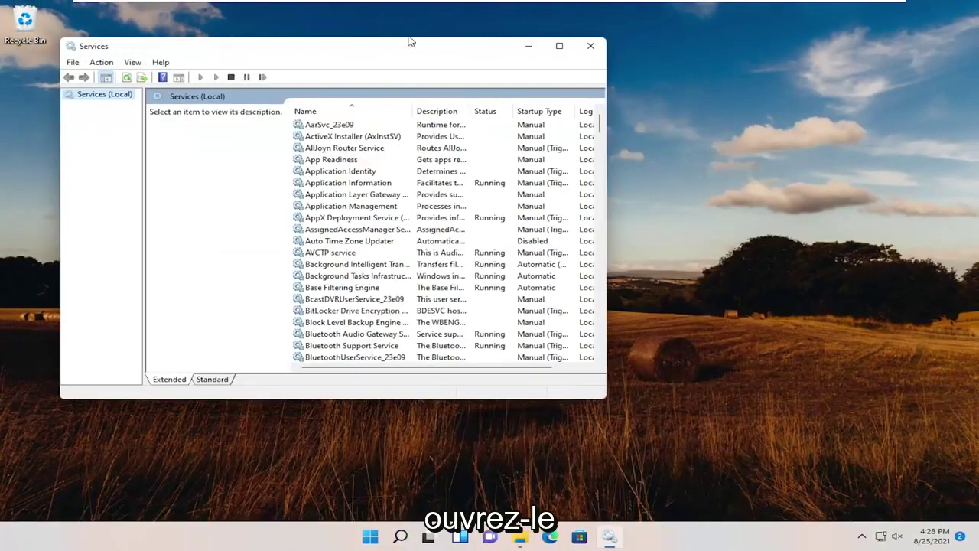
{"action": "left_click_drag", "start_coordinate": [406, 39], "coordinate": [500, 48]}
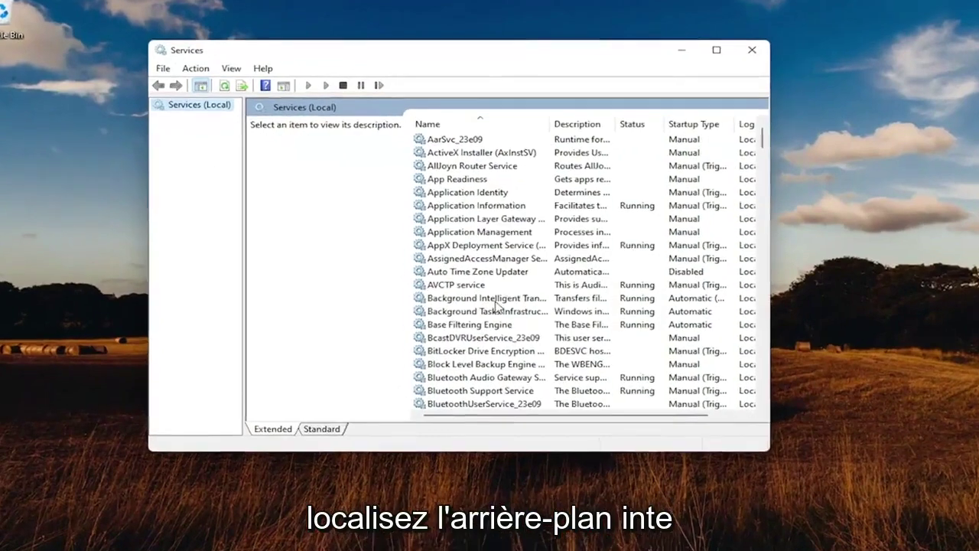
{"action": "left_click", "coordinate": [493, 298]}
- Stop the Background Intelligent Transfer Service from its properties
{"action": "double_click", "coordinate": [468, 298]}
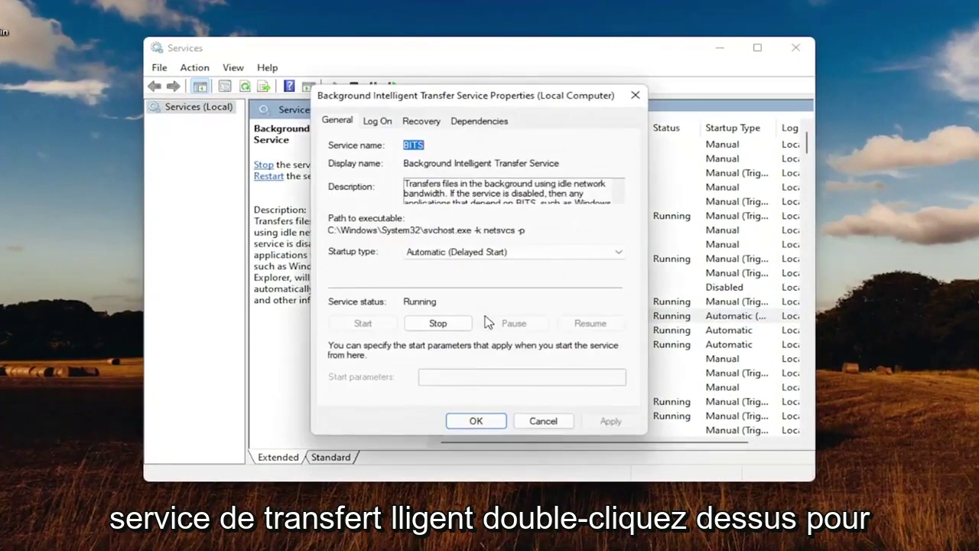
{"action": "left_click", "coordinate": [437, 324]}
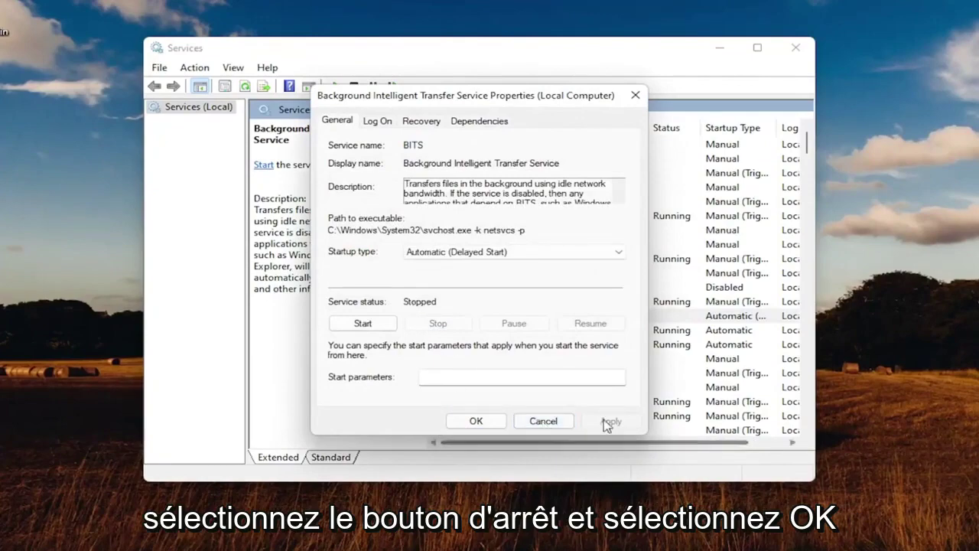
{"action": "left_click", "coordinate": [469, 422]}
- Stop the Windows Update service, then minimize Services
{"action": "scroll", "coordinate": [778, 327], "scroll_direction": "down", "scroll_amount": 10}
{"action": "scroll", "coordinate": [777, 327], "scroll_direction": "down", "scroll_amount": 20}
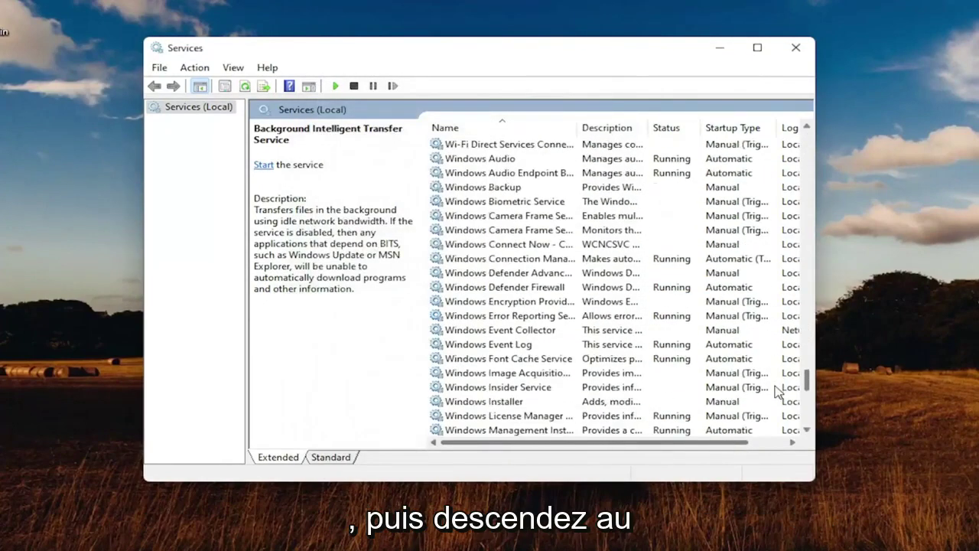
{"action": "double_click", "coordinate": [489, 302]}
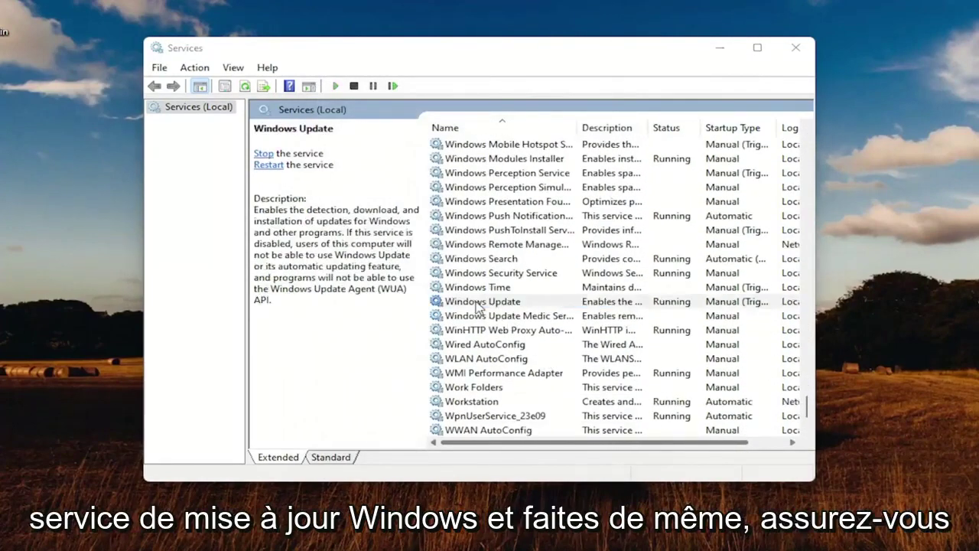
{"action": "left_click", "coordinate": [434, 324]}
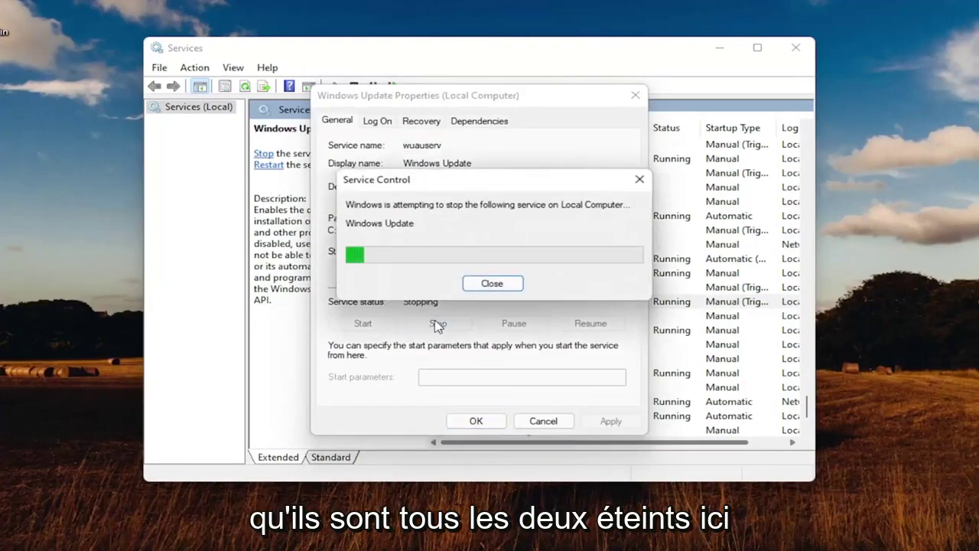
{"action": "left_click", "coordinate": [475, 421]}
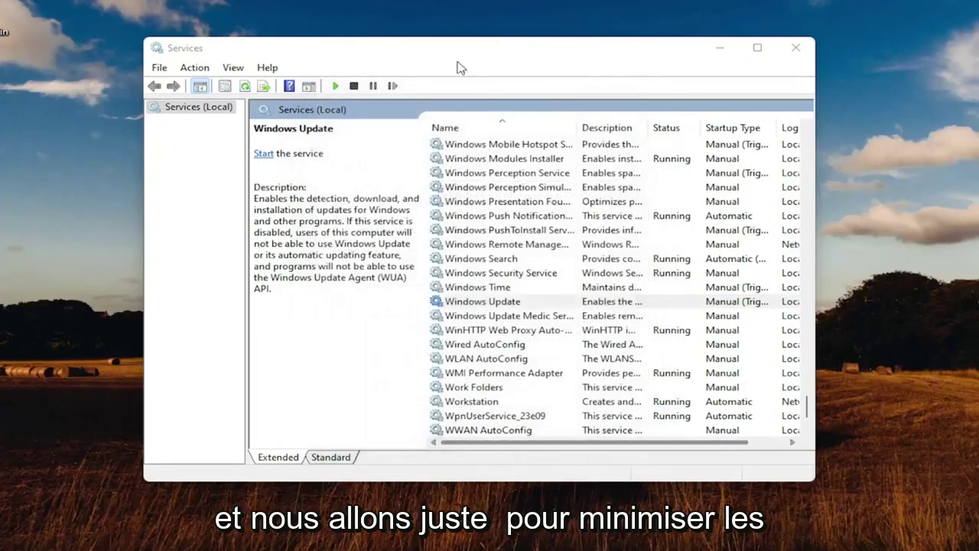
{"action": "left_click", "coordinate": [718, 48]}
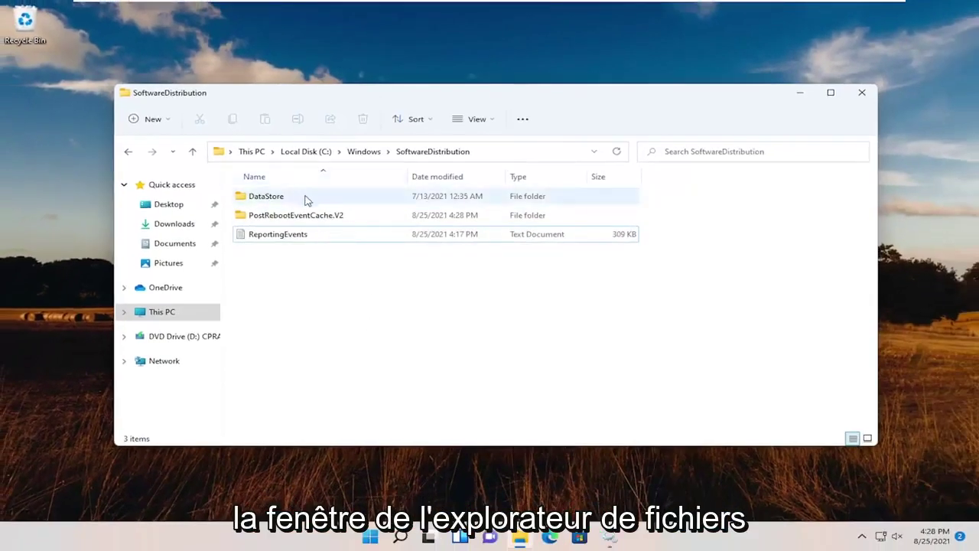
- Delete the remaining three SoftwareDistribution items and close the folder window
{"action": "left_click_drag", "start_coordinate": [538, 290], "coordinate": [220, 185]}
{"action": "right_click", "coordinate": [325, 226]}
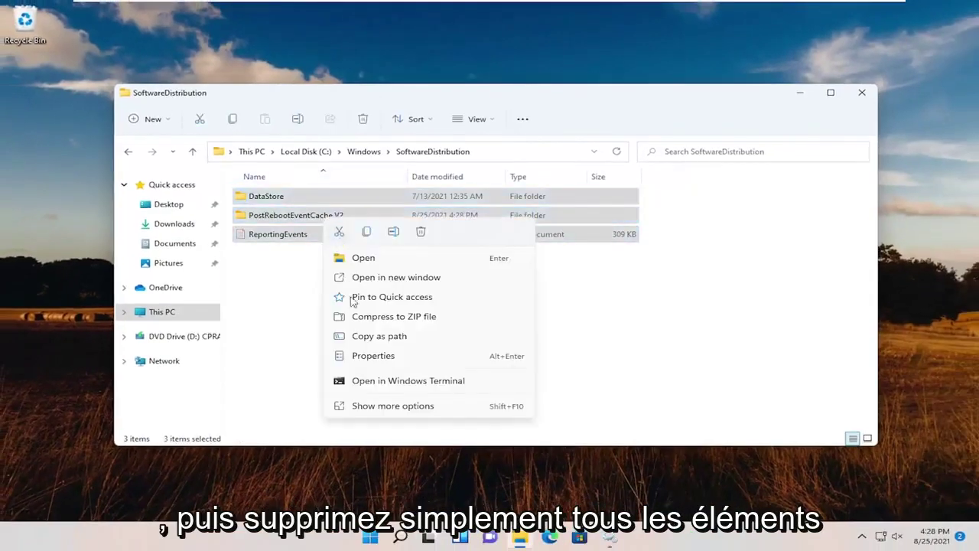
{"action": "left_click", "coordinate": [421, 232]}
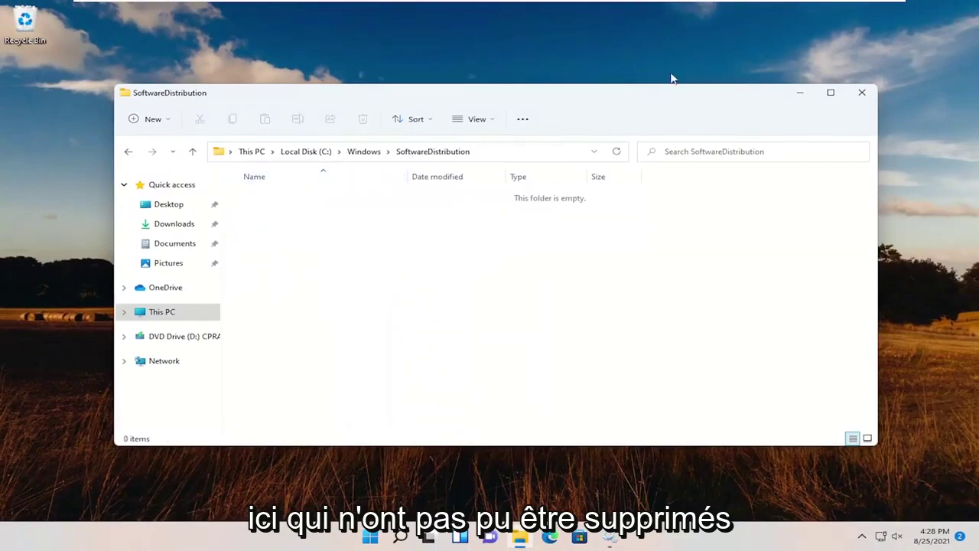
{"action": "left_click", "coordinate": [862, 92]}
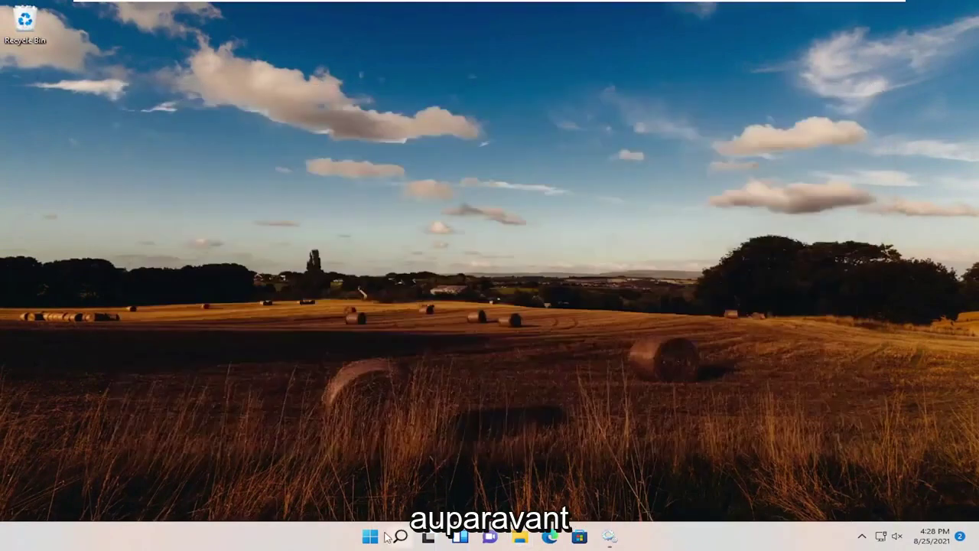
{"action": "left_click", "coordinate": [610, 538]}
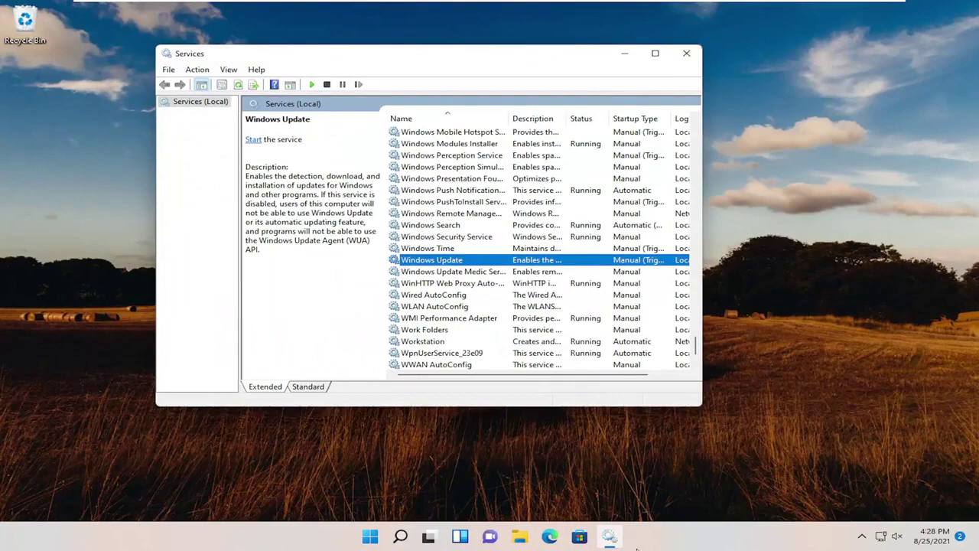
- Start the Windows Update service from its properties
{"action": "left_click", "coordinate": [609, 538]}
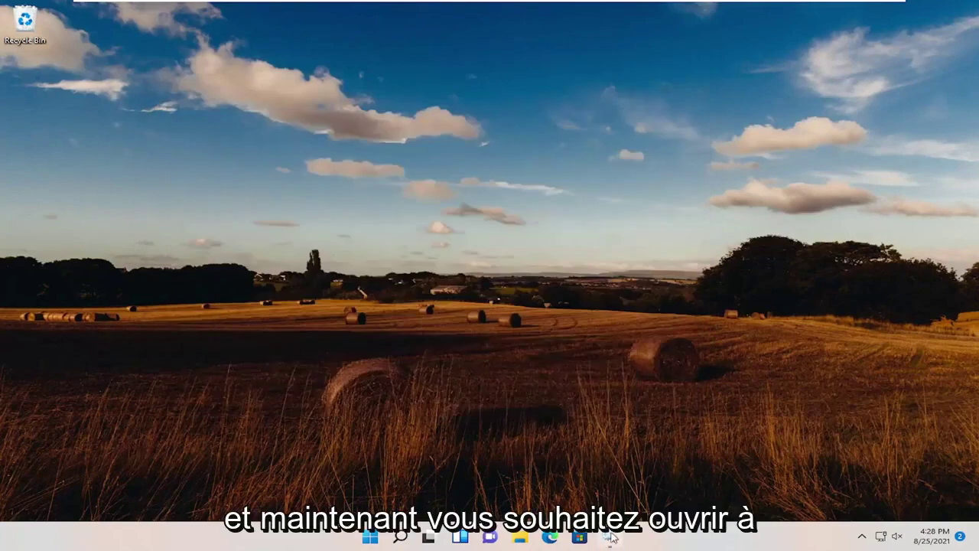
{"action": "left_click", "coordinate": [610, 537]}
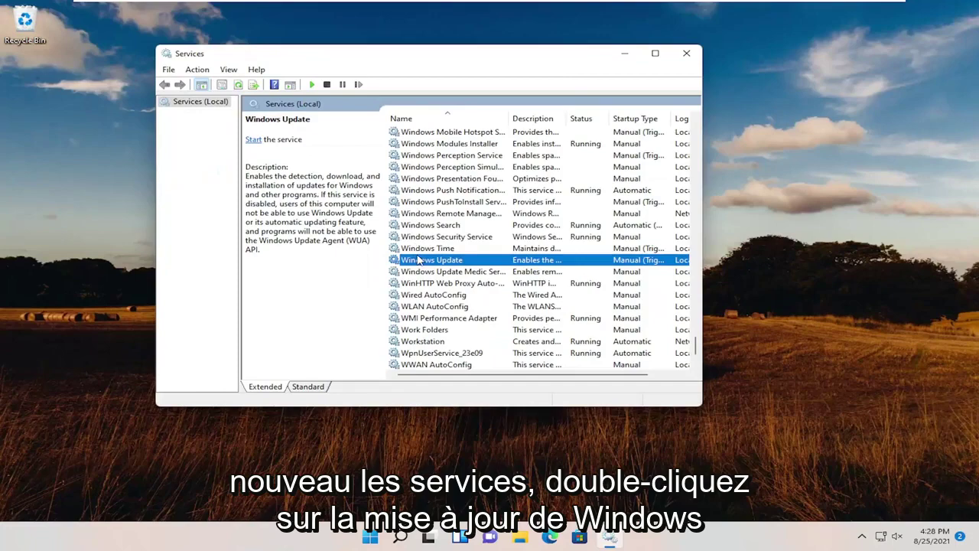
{"action": "double_click", "coordinate": [419, 260]}
{"action": "left_click", "coordinate": [344, 279]}
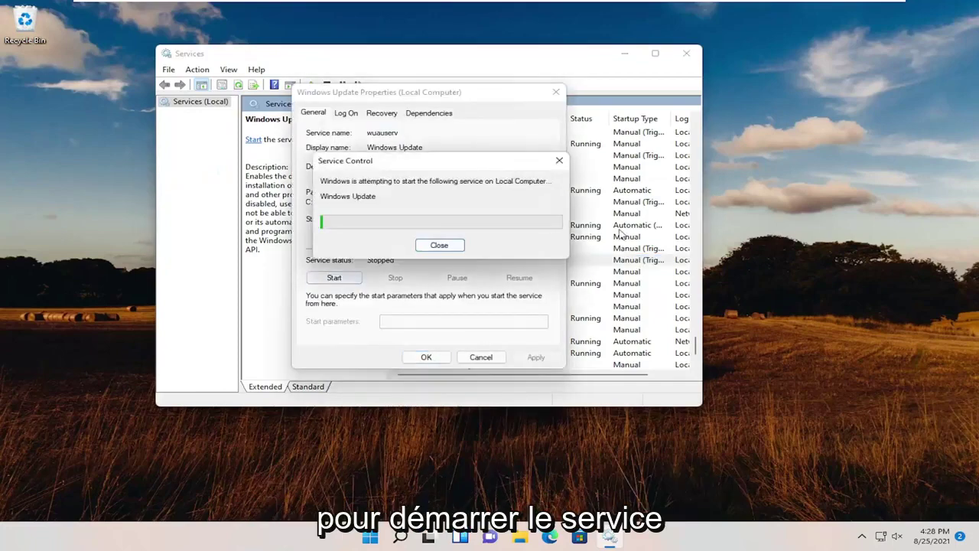
{"action": "key", "text": "Return"}
- Start the Background Intelligent Transfer Service, then close all dialogs and the Services console
{"action": "scroll", "coordinate": [695, 341], "scroll_direction": "up", "scroll_amount": 15}
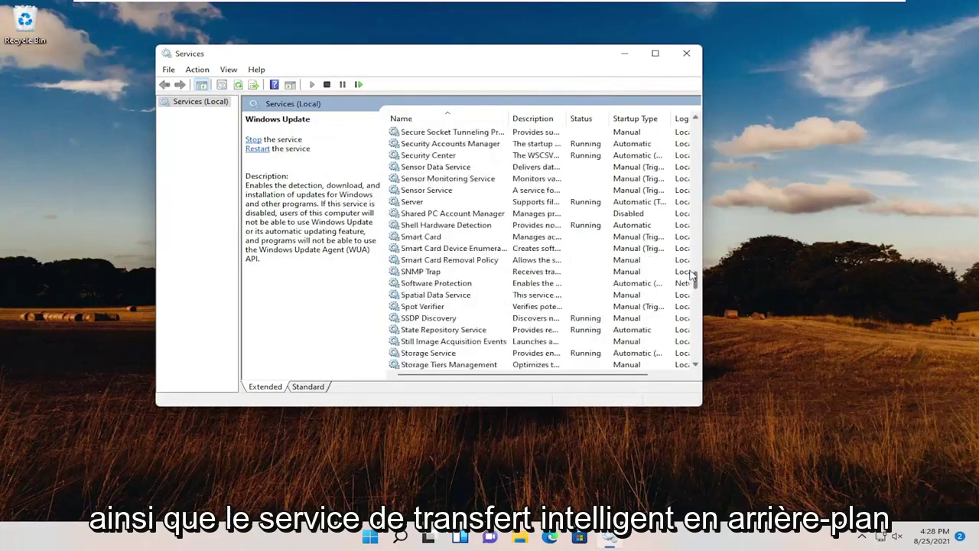
{"action": "double_click", "coordinate": [434, 271]}
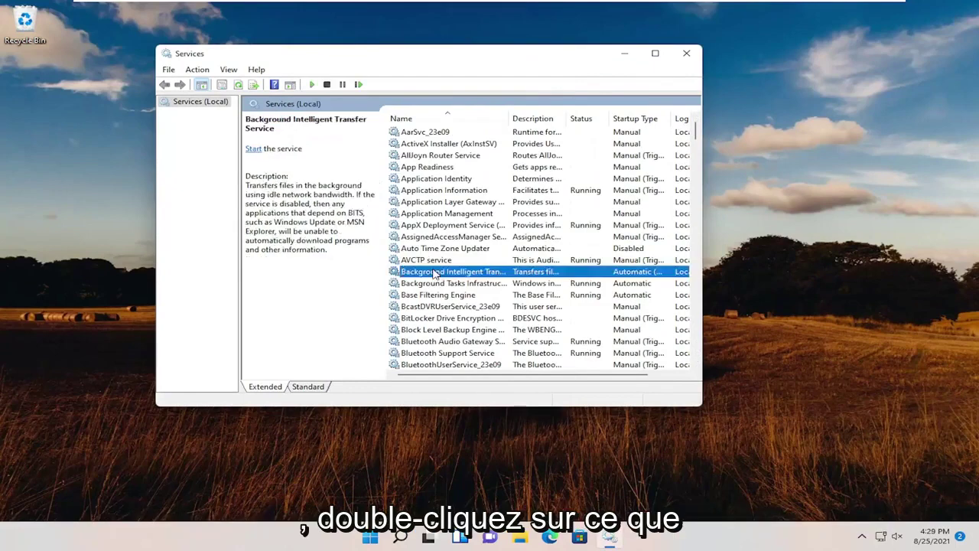
{"action": "left_click", "coordinate": [362, 296]}
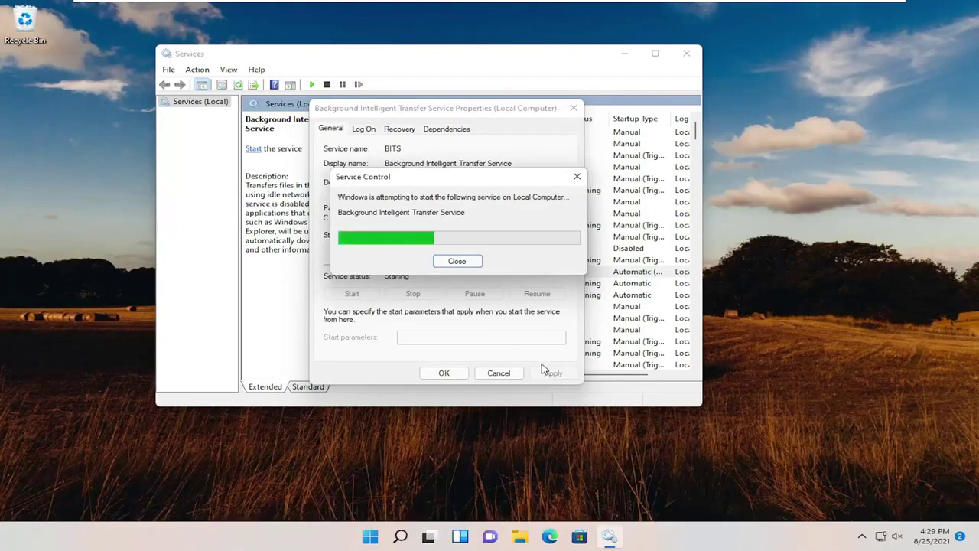
{"action": "left_click", "coordinate": [443, 373]}
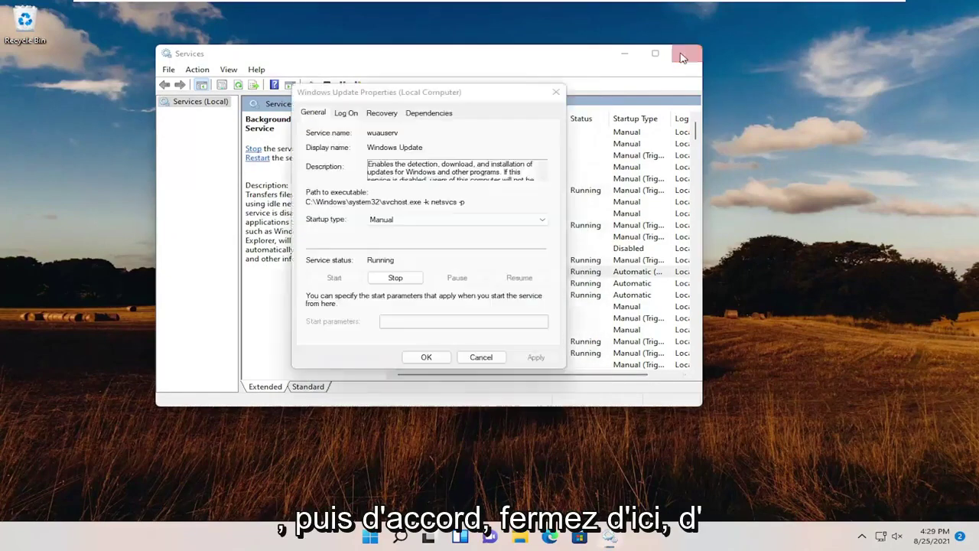
{"action": "left_click", "coordinate": [683, 55]}
{"action": "left_click", "coordinate": [588, 292]}
{"action": "left_click", "coordinate": [426, 357]}
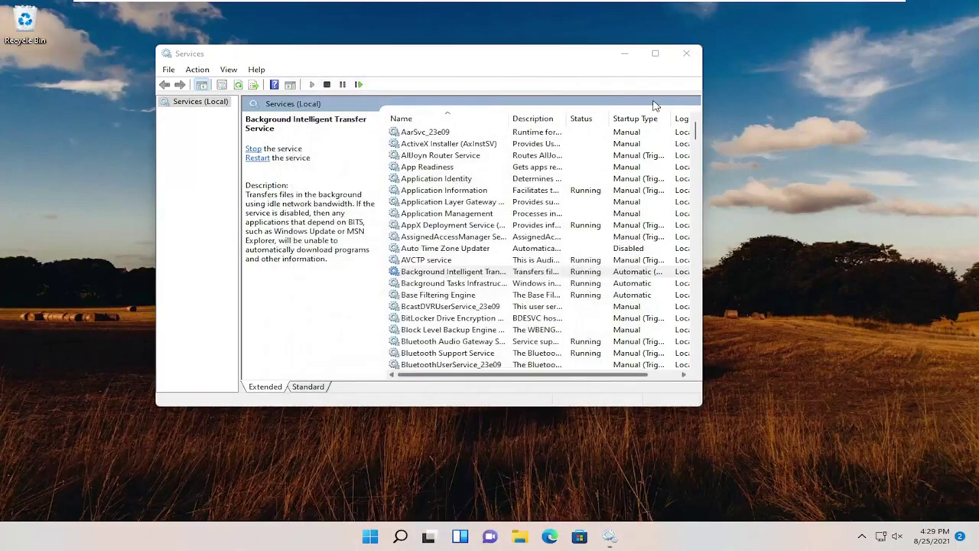
{"action": "left_click", "coordinate": [686, 53]}
- Restart the computer from the Start button's Shut down or sign out menu
{"action": "right_click", "coordinate": [385, 537]}
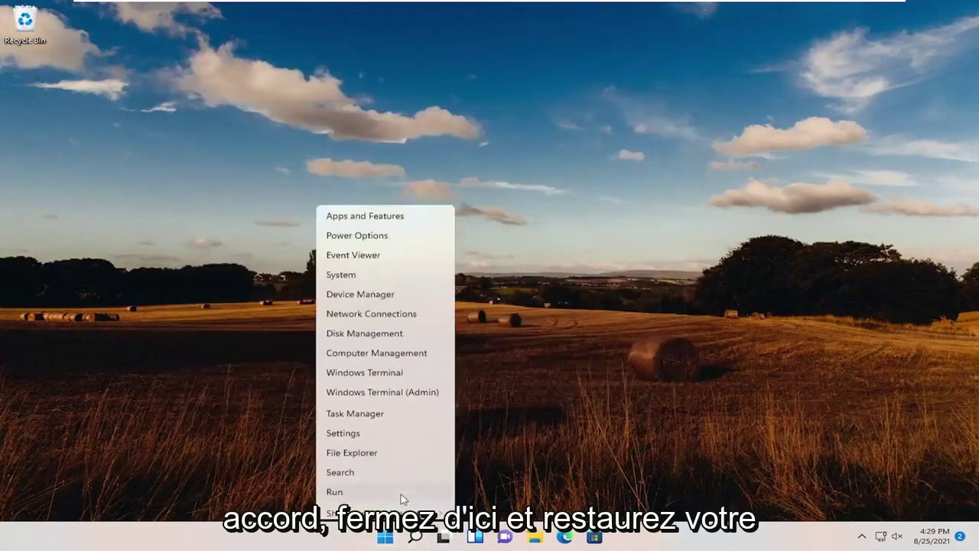
{"action": "mouse_move", "coordinate": [413, 487]}
{"action": "left_click", "coordinate": [487, 509]}
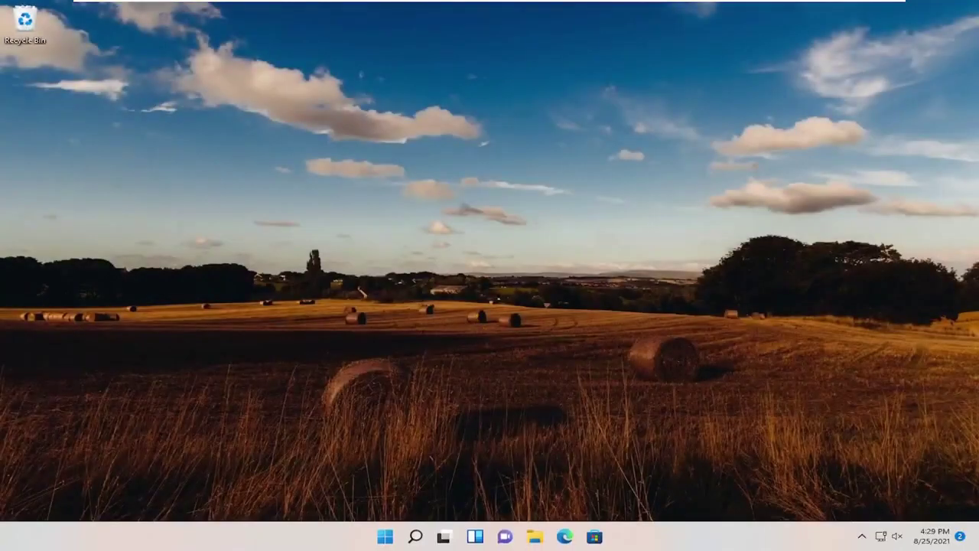
- Search 'upda' to reach Windows Update, confirm 'You're up to date', then close Settings
{"action": "left_click", "coordinate": [414, 537]}
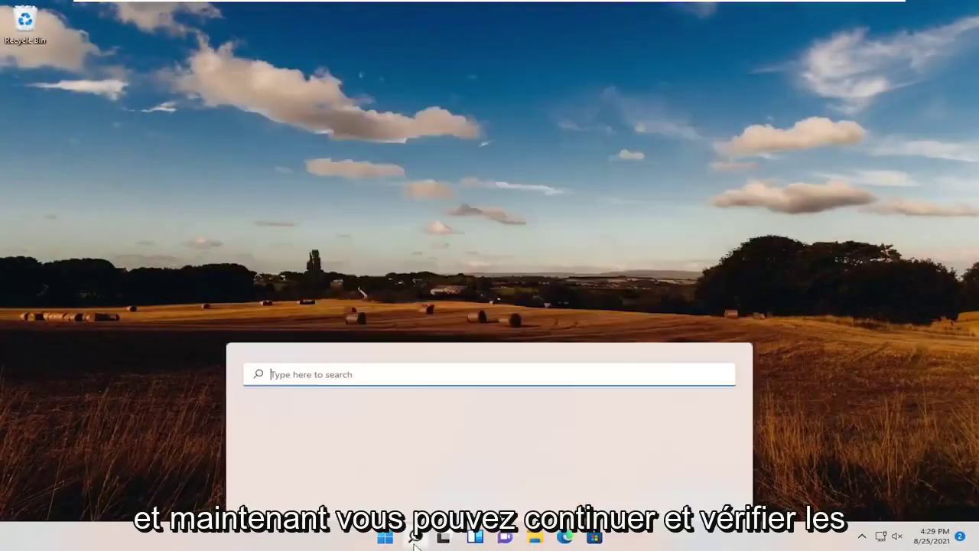
{"action": "type", "text": "upda"}
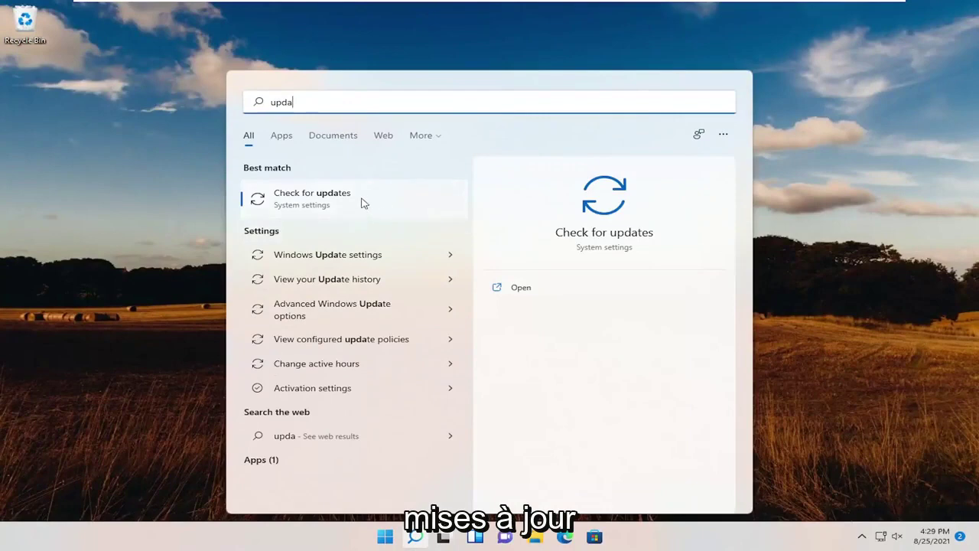
{"action": "key", "text": "Return"}
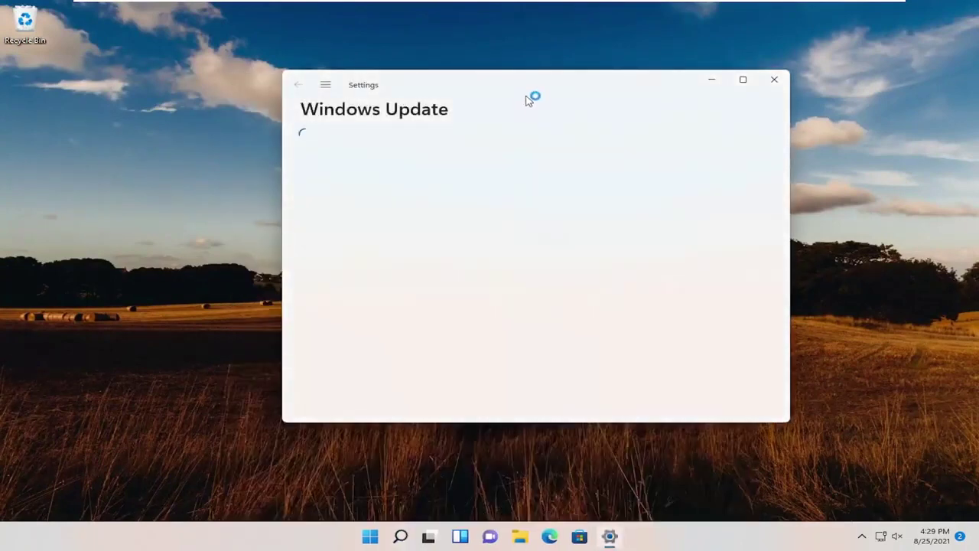
{"action": "left_click", "coordinate": [671, 157]}
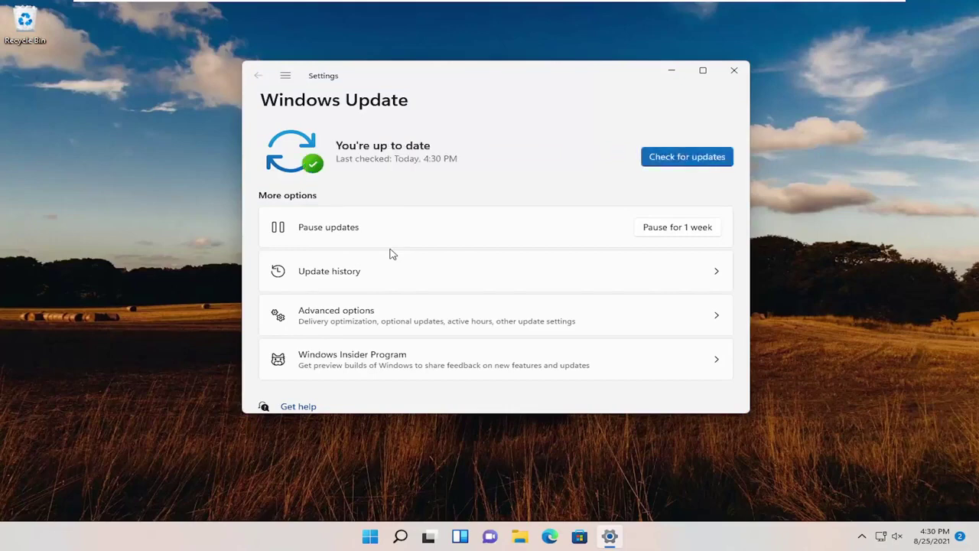
{"action": "left_click", "coordinate": [733, 70]}
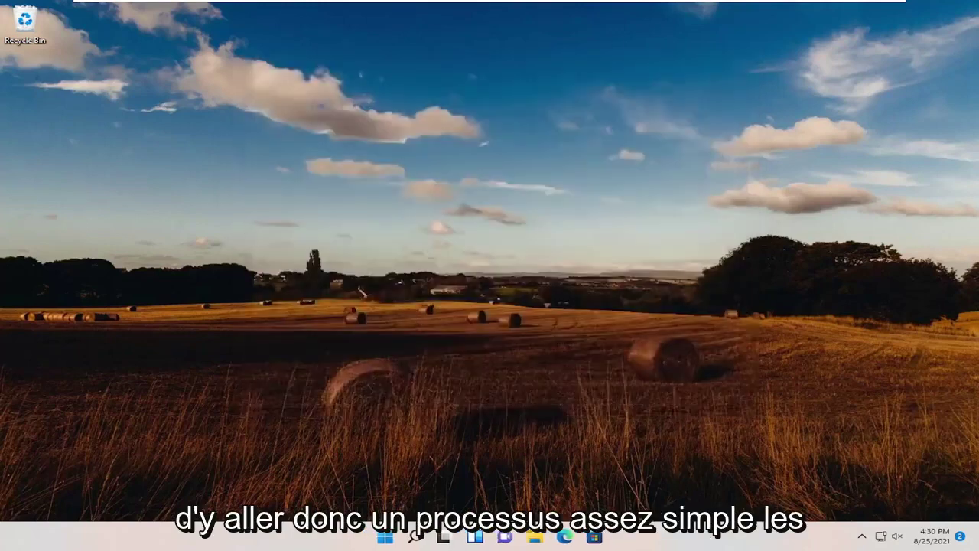